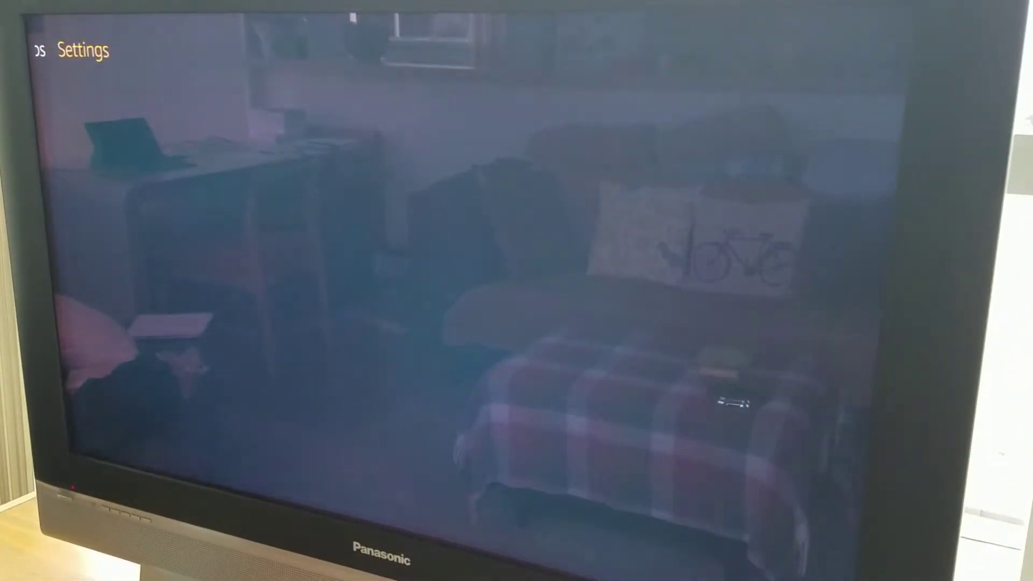
pyautogui.press('Right')
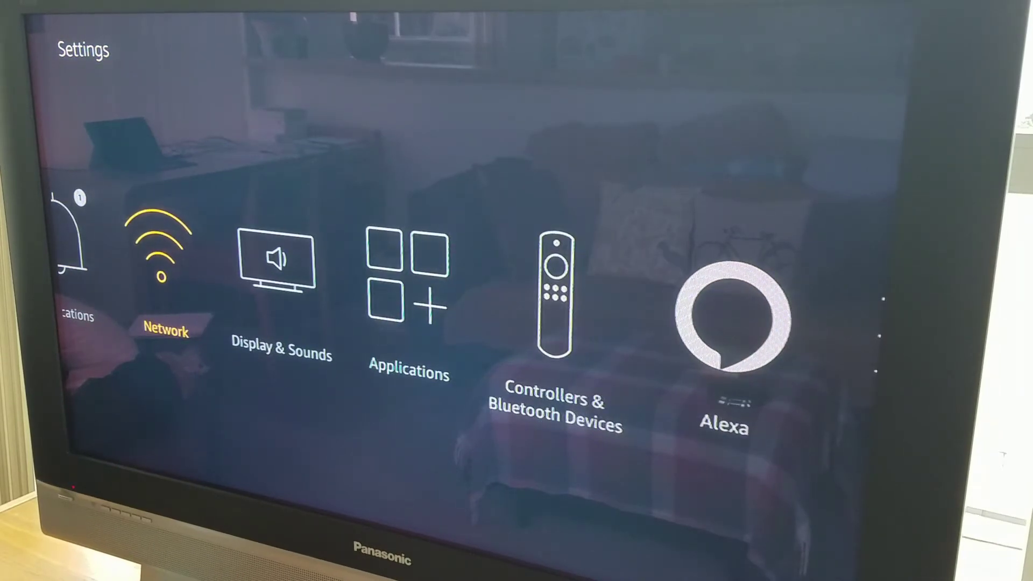
# Move along the top menu to Settings and open Network to check the connection.
pyautogui.press('Return')
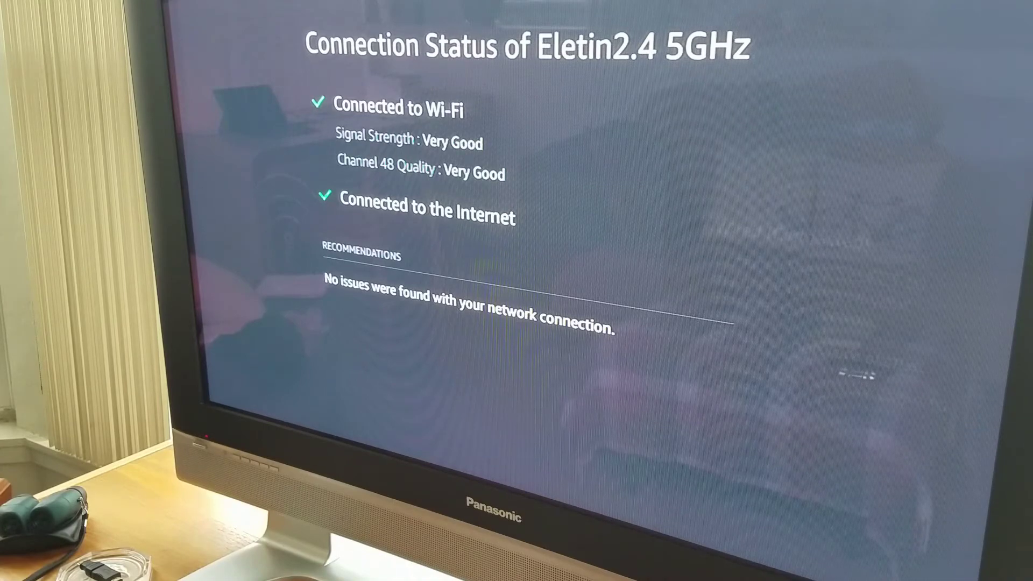
# Go back from Connection Status to the network list showing Eletin2.4 connected.
pyautogui.press('Escape')
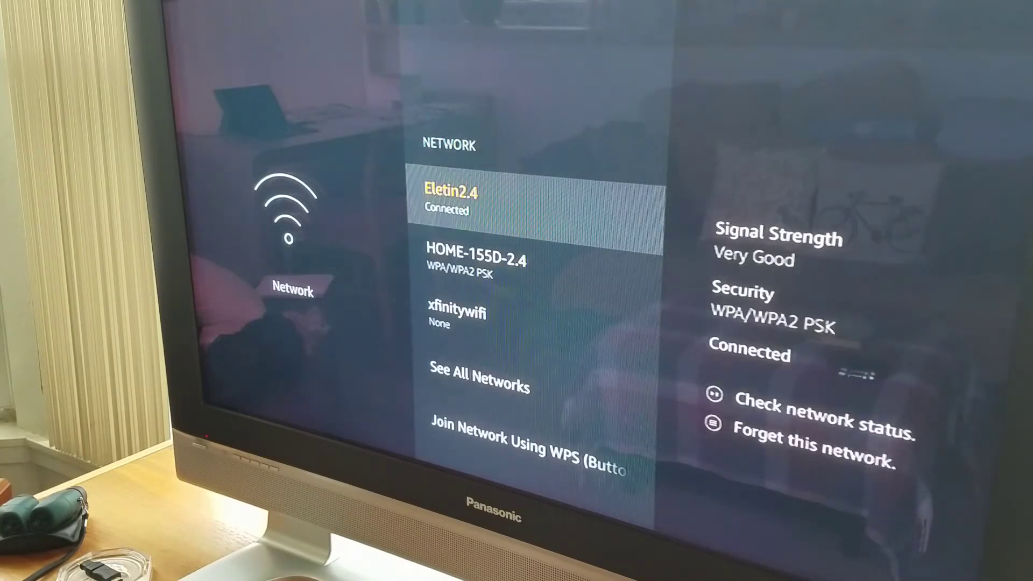